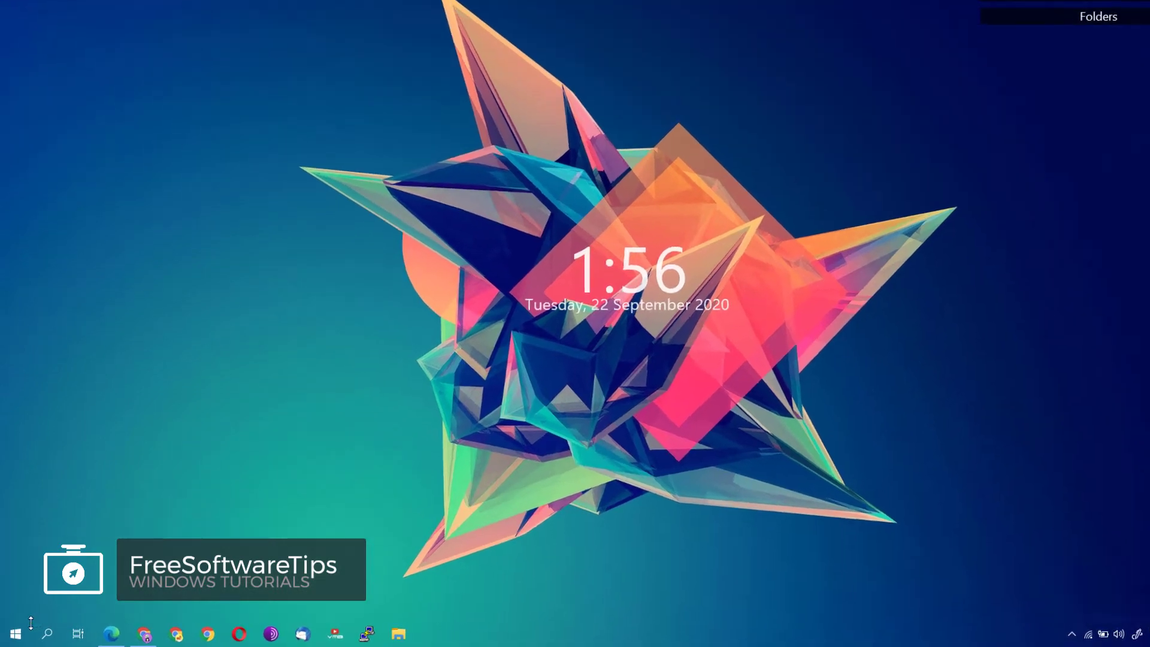
- Search for services.msc and launch the Services app as administrator
{"action": "key", "text": "super"}
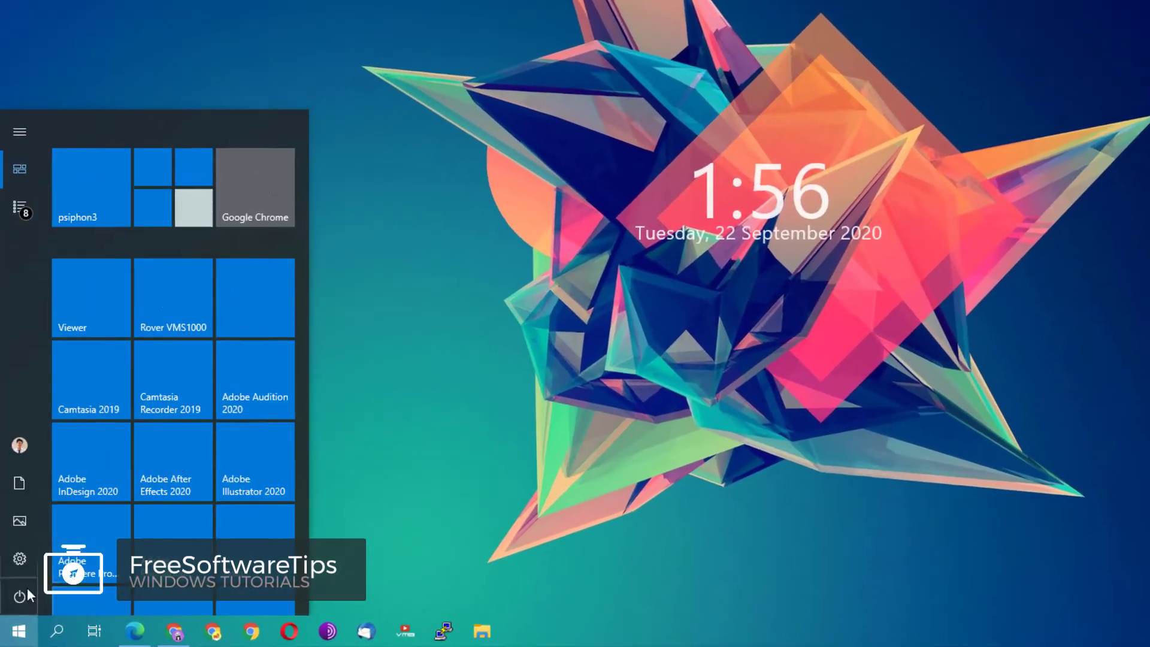
{"action": "type", "text": "services.msc"}
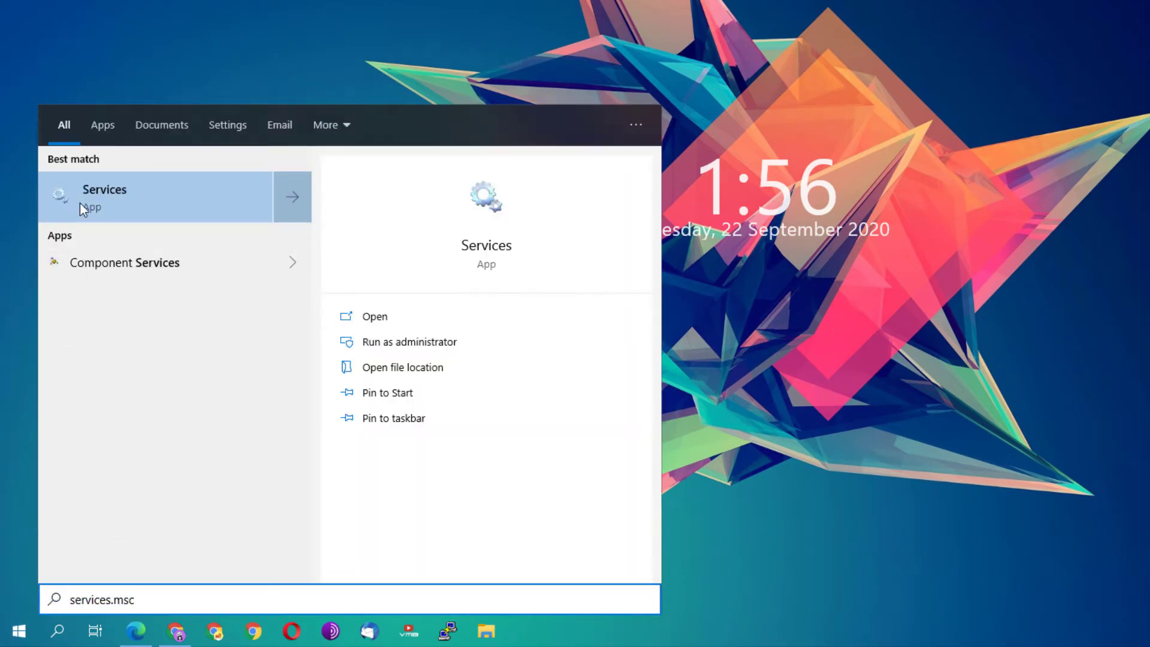
{"action": "right_click", "coordinate": [121, 200]}
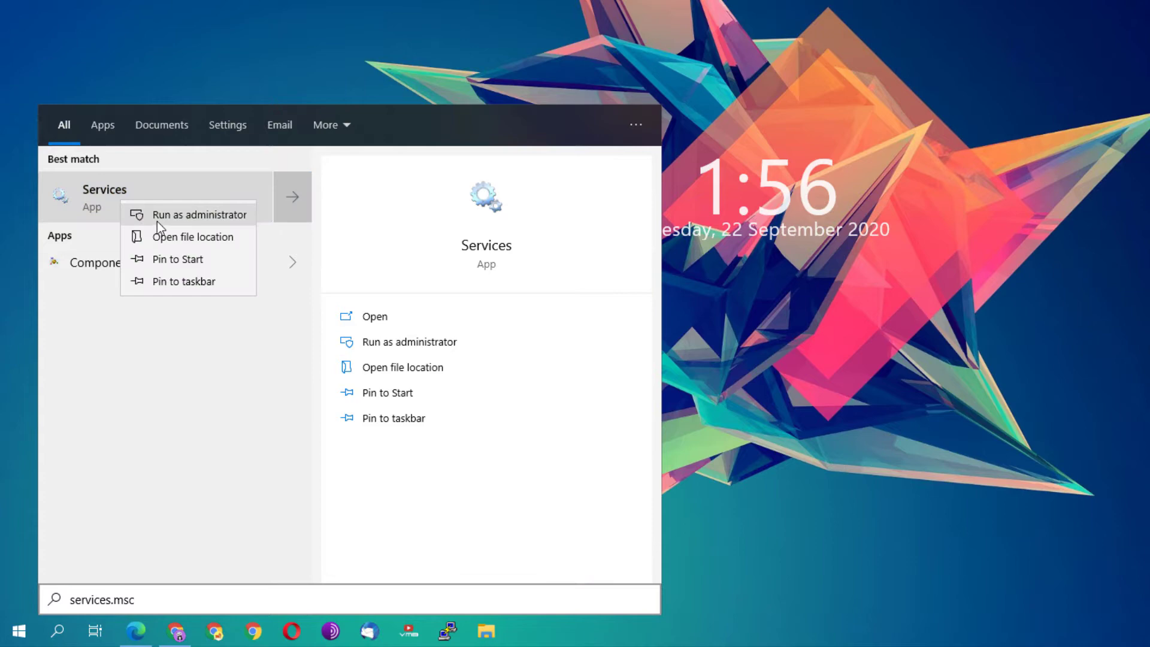
{"action": "left_click", "coordinate": [175, 214]}
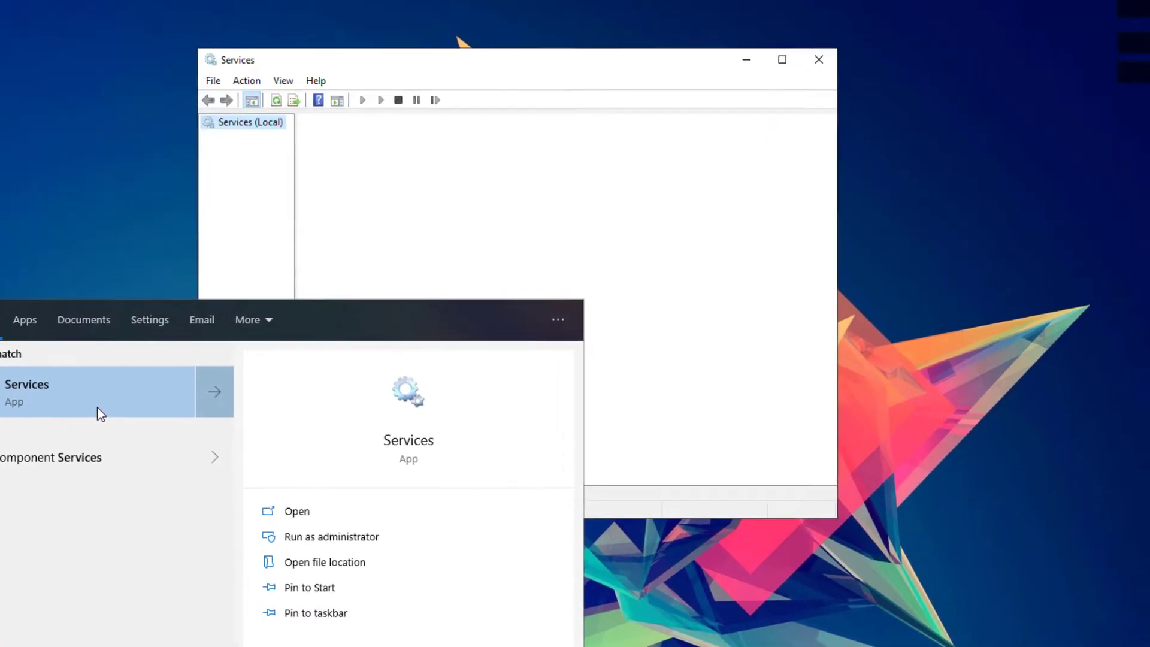
- Select the Windows Update service in the Services list and bring up its context menu
{"action": "left_click", "coordinate": [583, 211]}
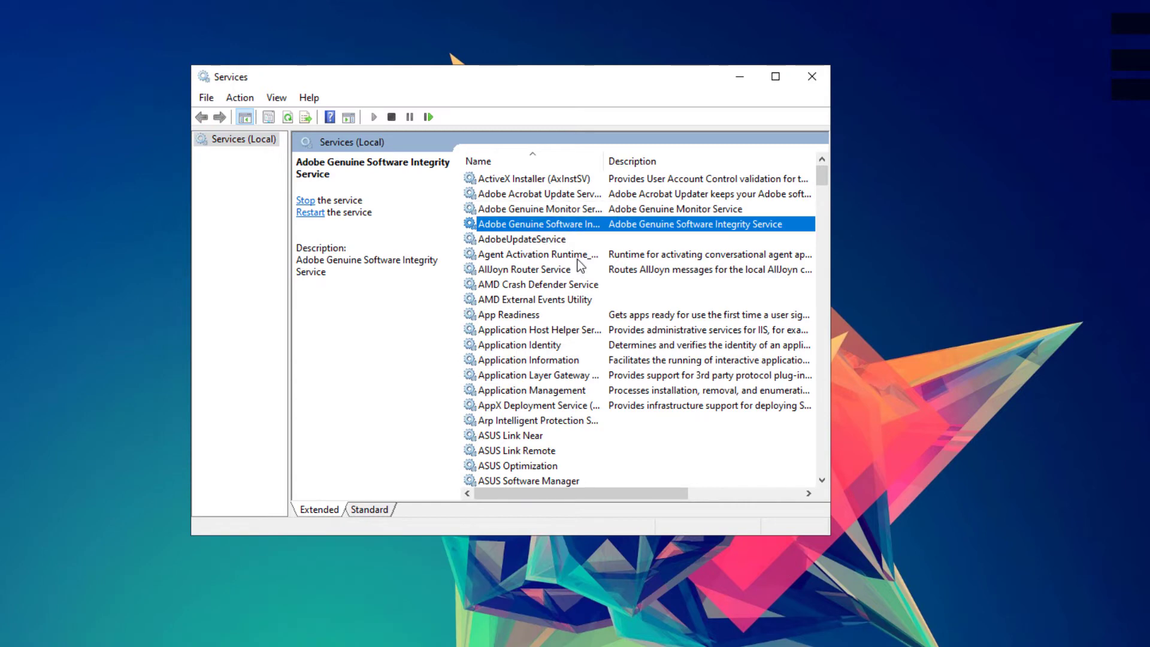
{"action": "key", "text": "w"}
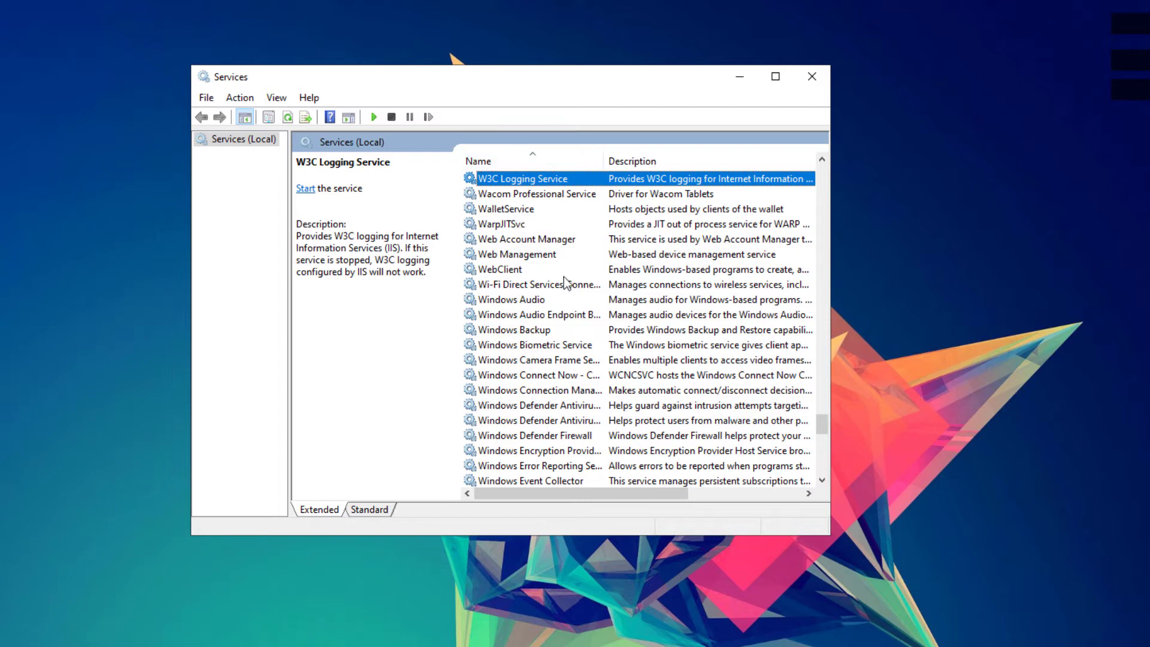
{"action": "scroll", "coordinate": [566, 281], "scroll_direction": "down", "scroll_amount": 11}
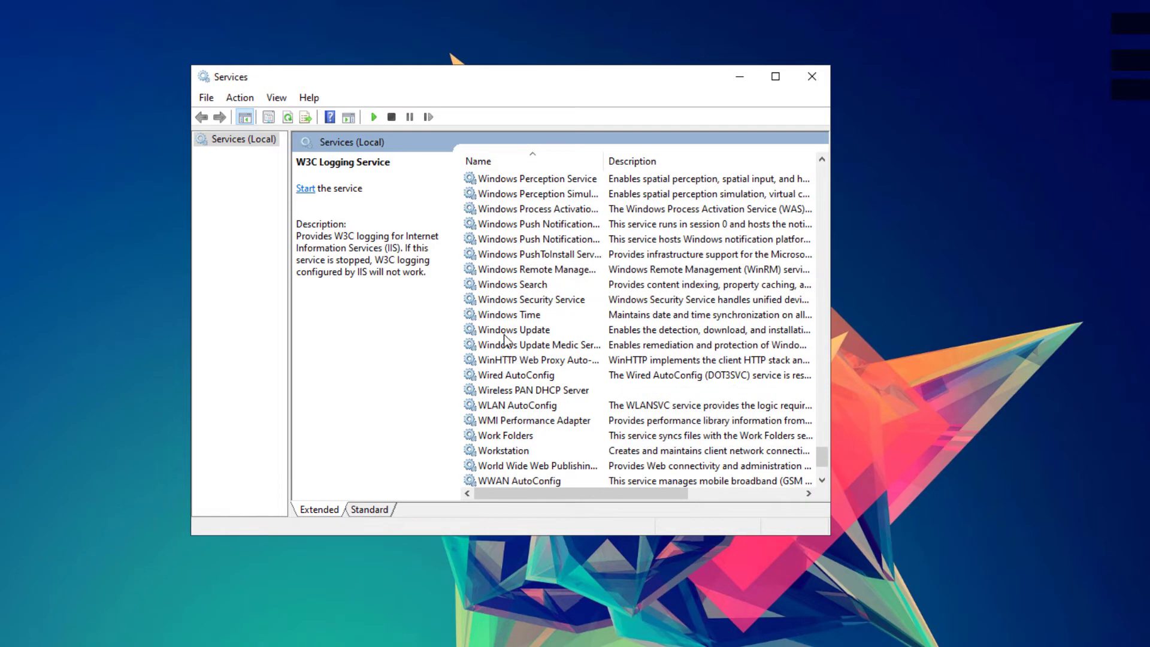
{"action": "left_click", "coordinate": [513, 333]}
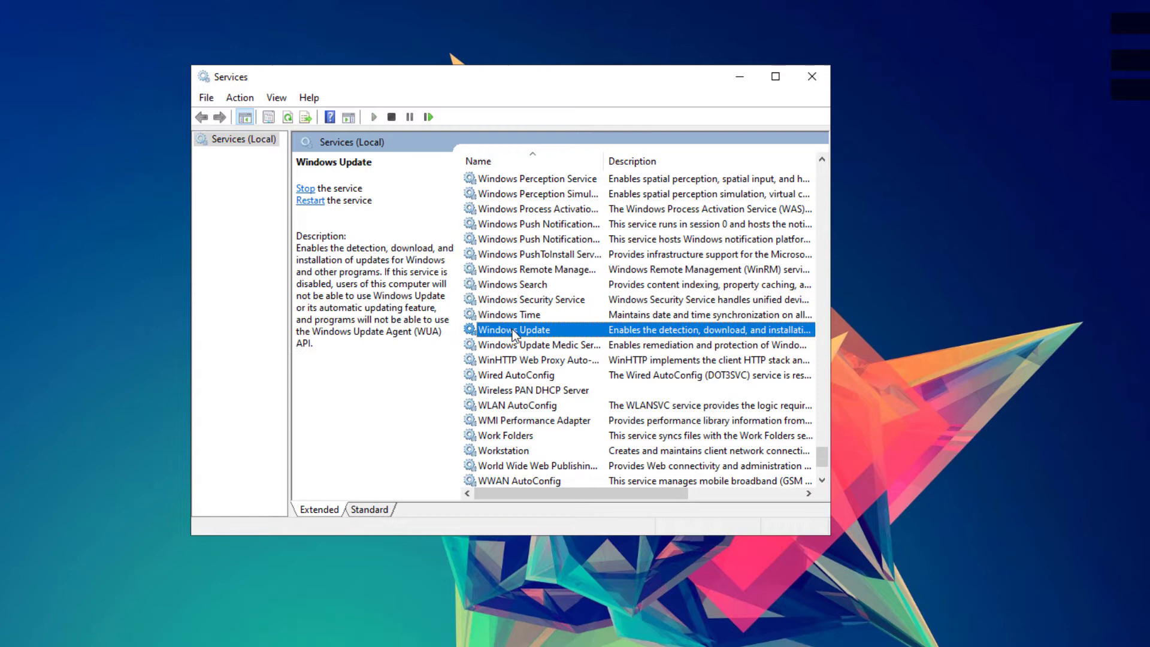
{"action": "right_click", "coordinate": [497, 331]}
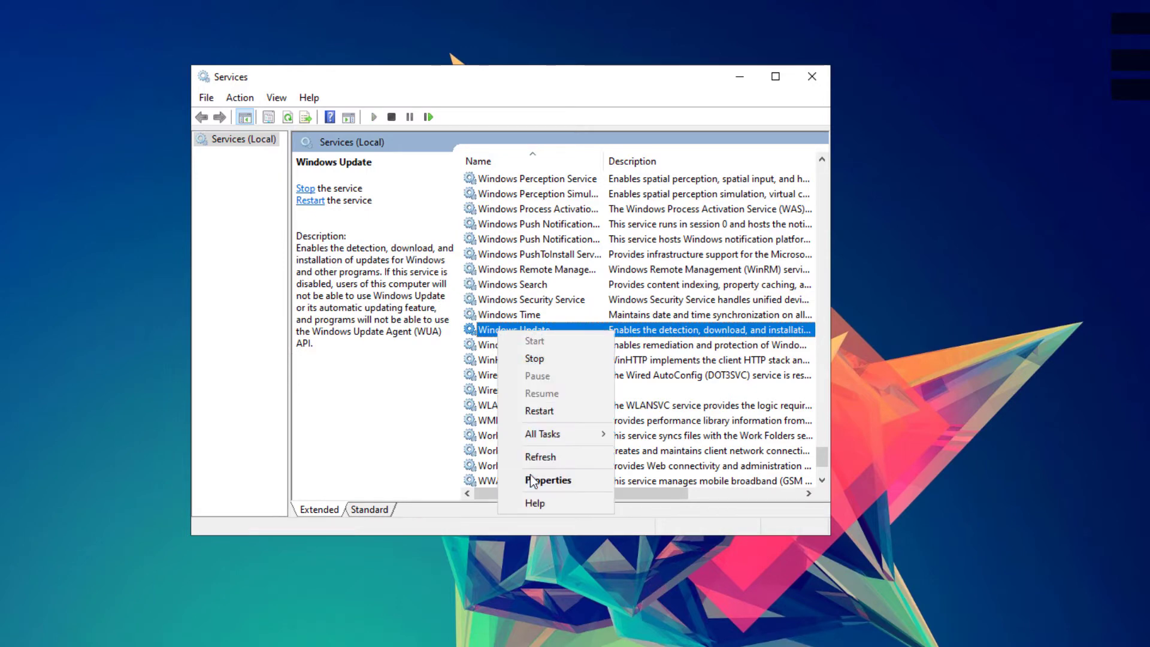
- Change Windows Update's startup type to Automatic (Delayed Start), confirm it, and close Services
{"action": "left_click", "coordinate": [549, 483]}
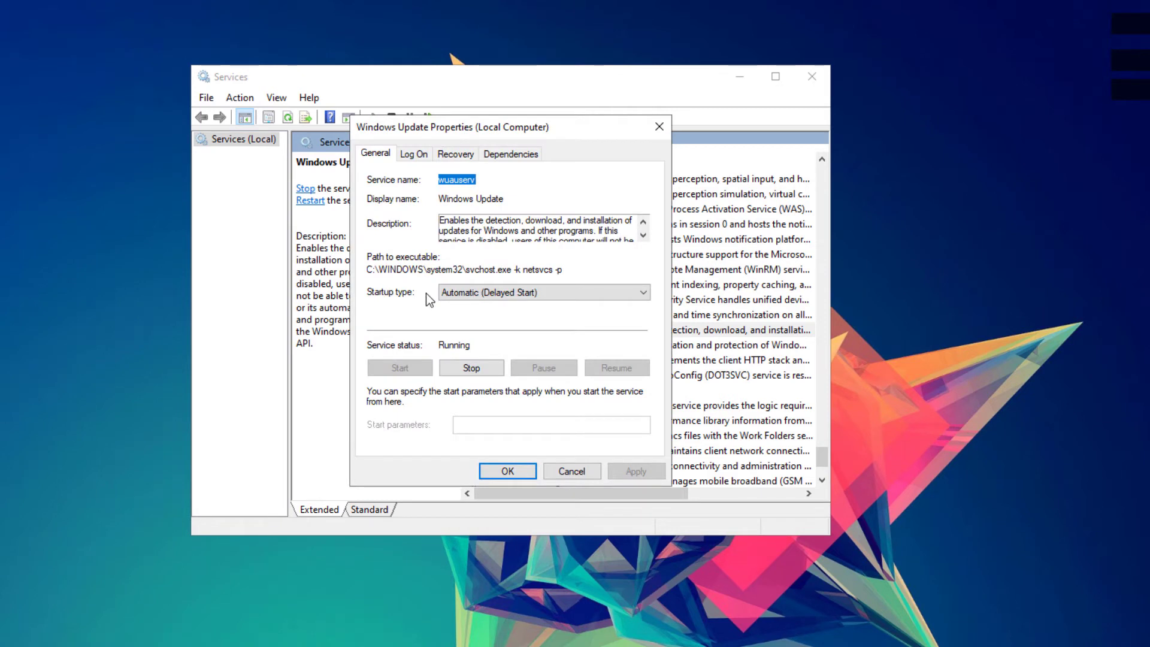
{"action": "left_click", "coordinate": [471, 293]}
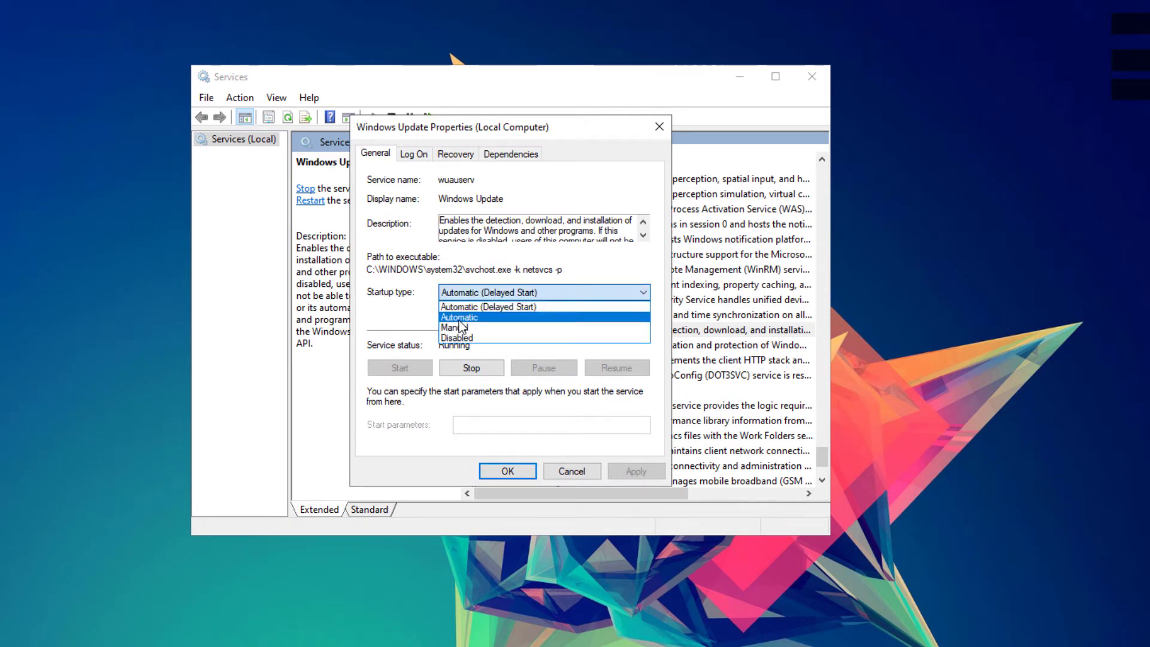
{"action": "left_click", "coordinate": [532, 307]}
{"action": "left_click", "coordinate": [650, 472]}
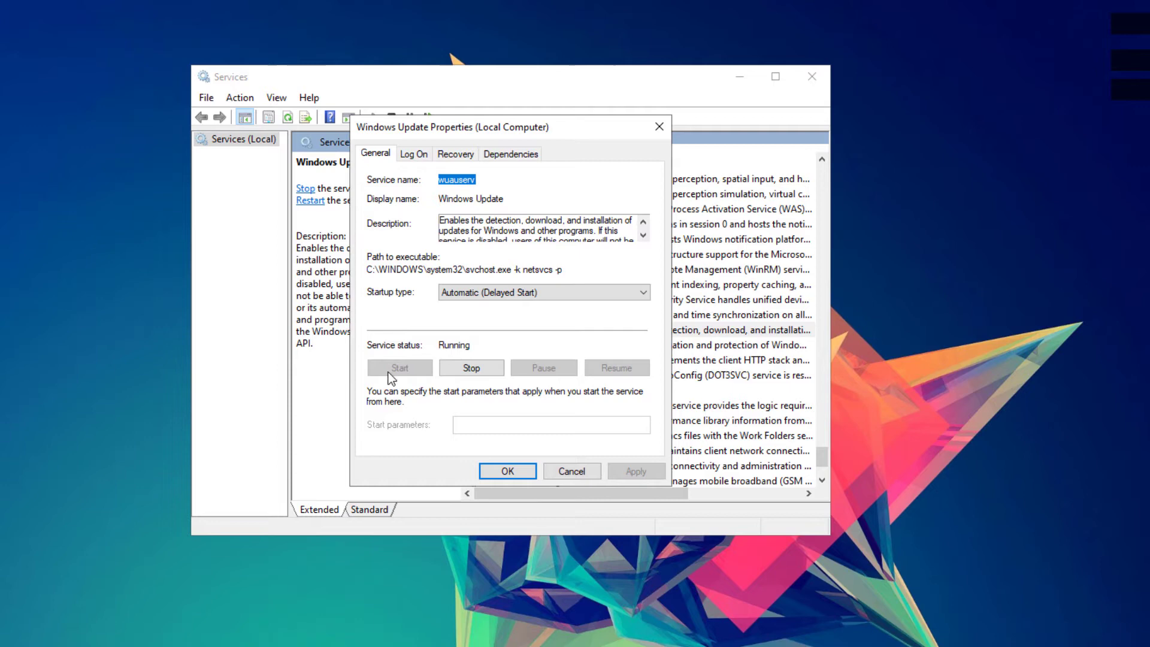
{"action": "left_click", "coordinate": [524, 472]}
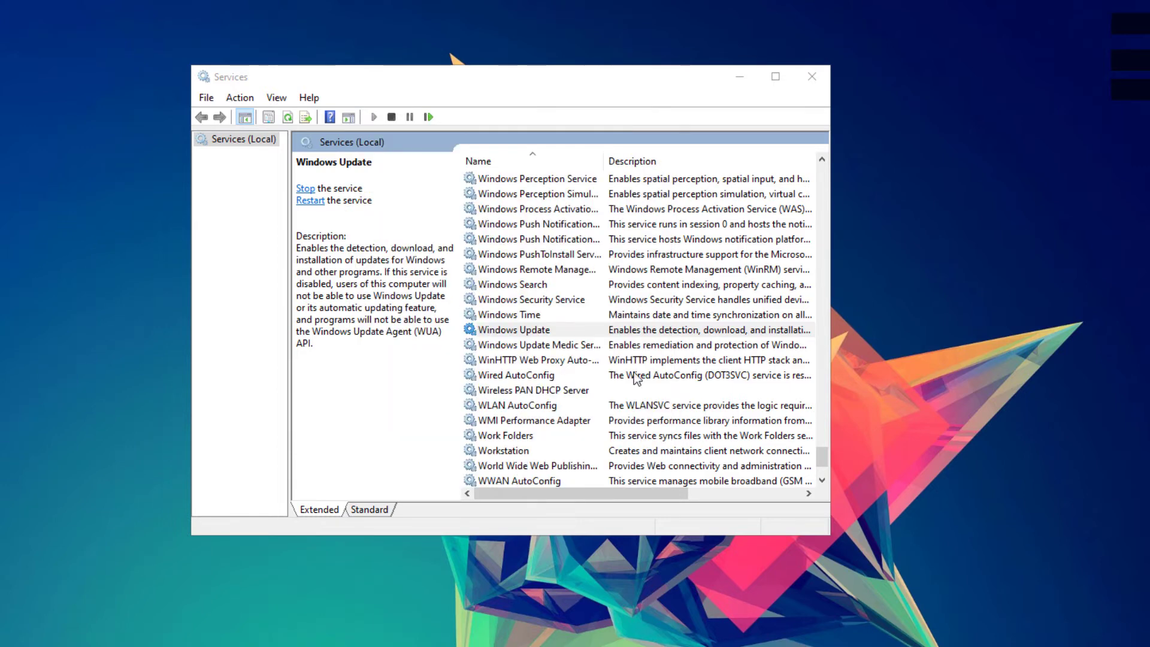
{"action": "left_click", "coordinate": [812, 76]}
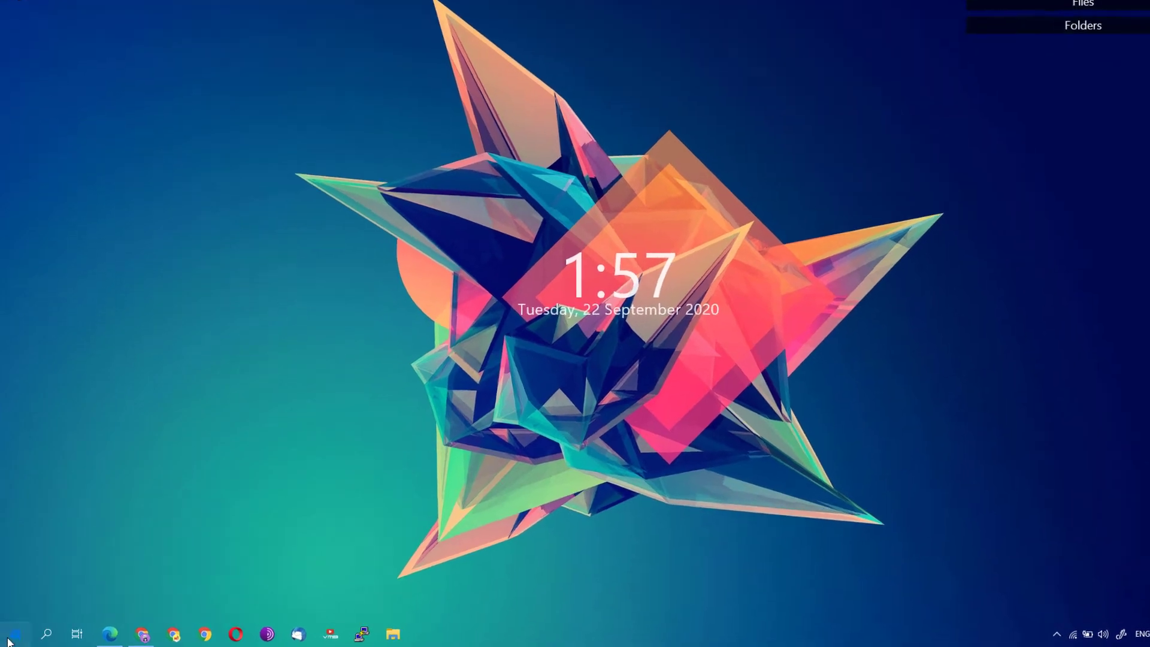
- Launch Control Panel from Start search and go to Programs > Programs and Features
{"action": "left_click", "coordinate": [14, 634]}
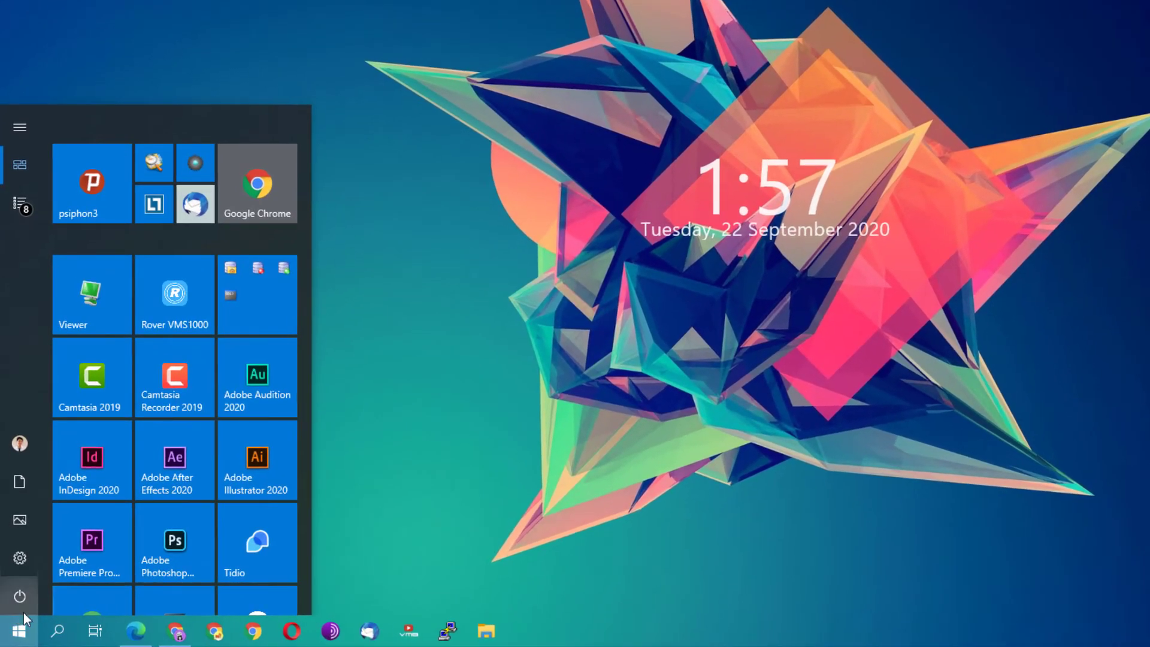
{"action": "type", "text": "control panel"}
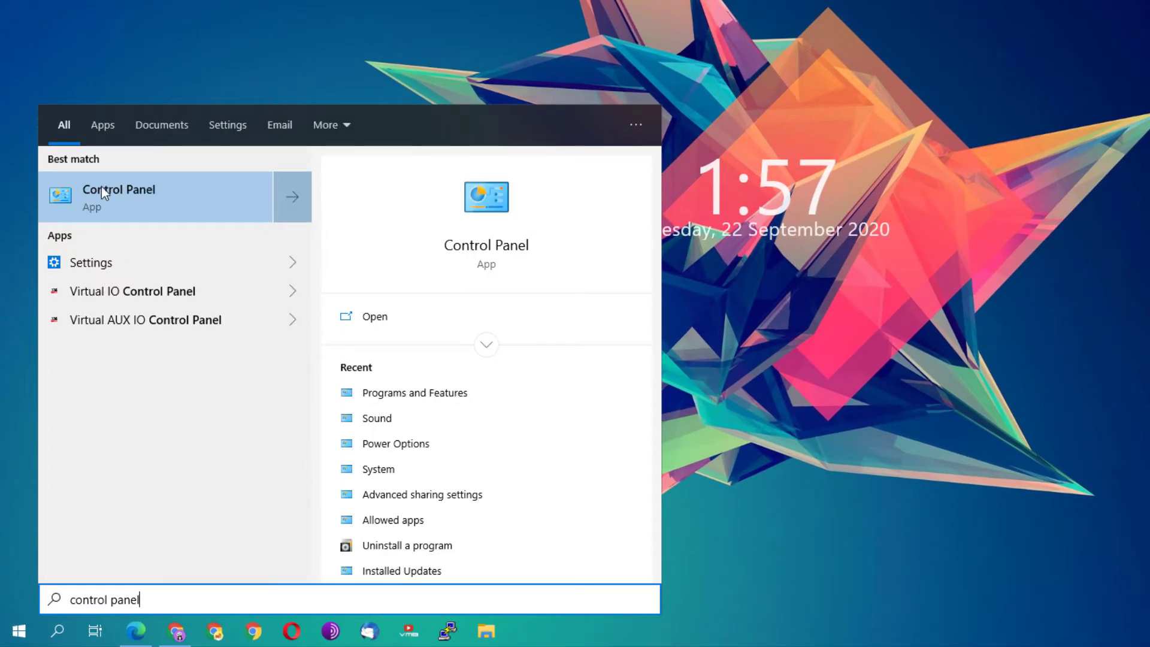
{"action": "left_click", "coordinate": [101, 191]}
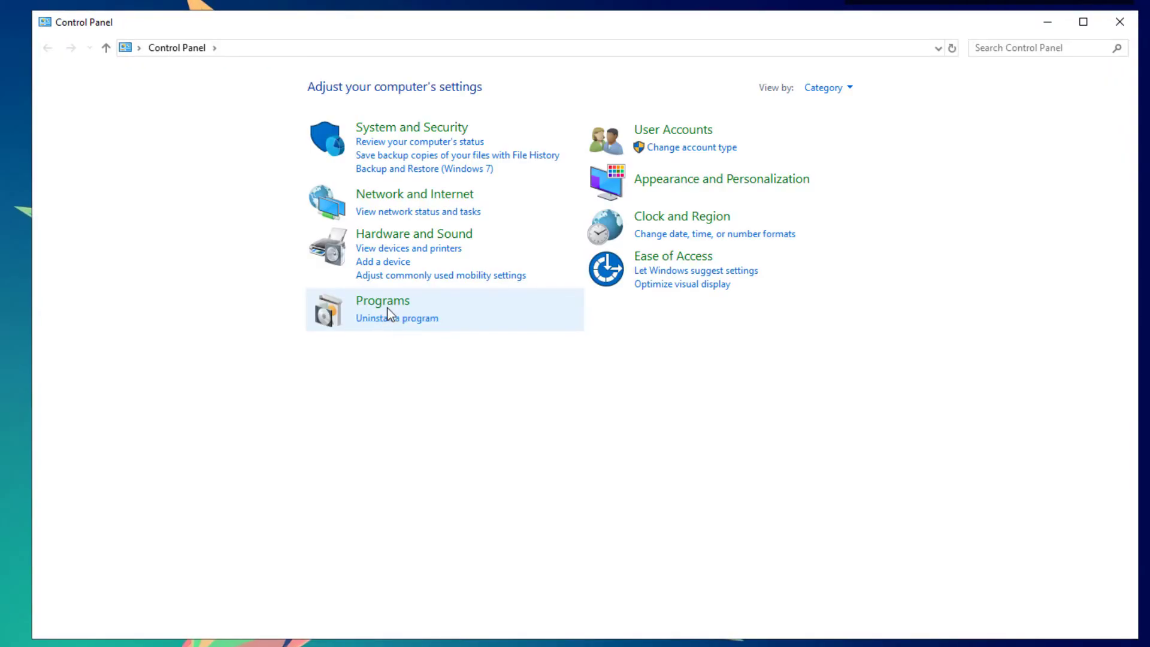
{"action": "left_click", "coordinate": [385, 304]}
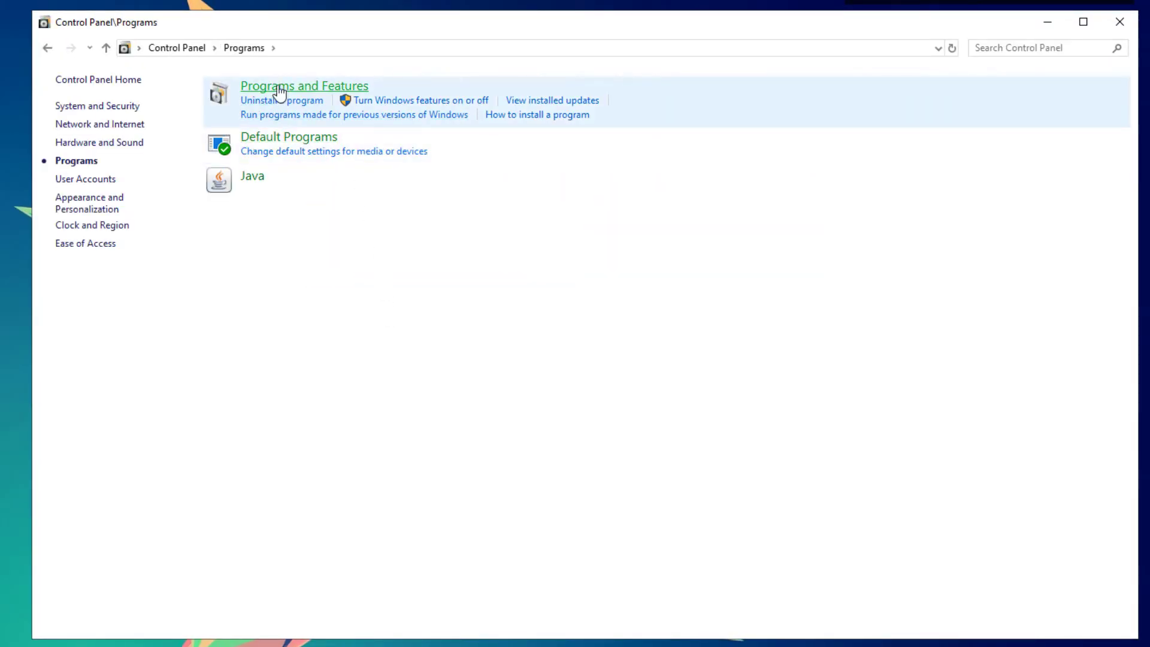
{"action": "left_click", "coordinate": [283, 88]}
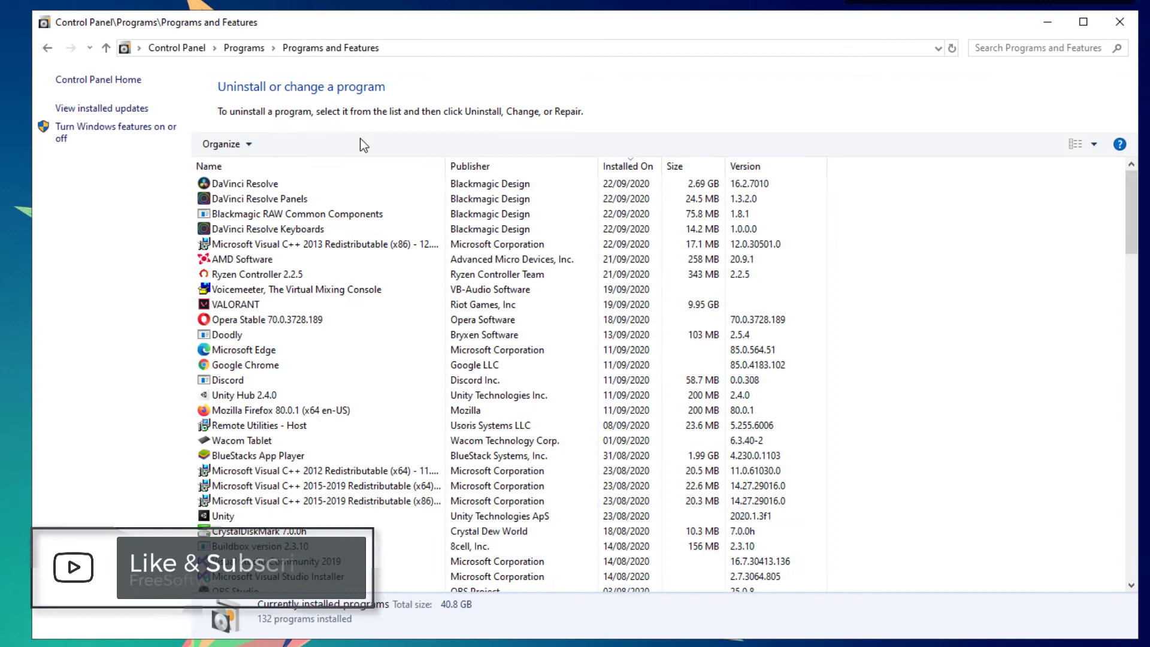
- Enable .NET Framework 3.5 (includes .NET 2.0 and 3.0) in Windows Features and confirm
{"action": "left_click", "coordinate": [150, 129]}
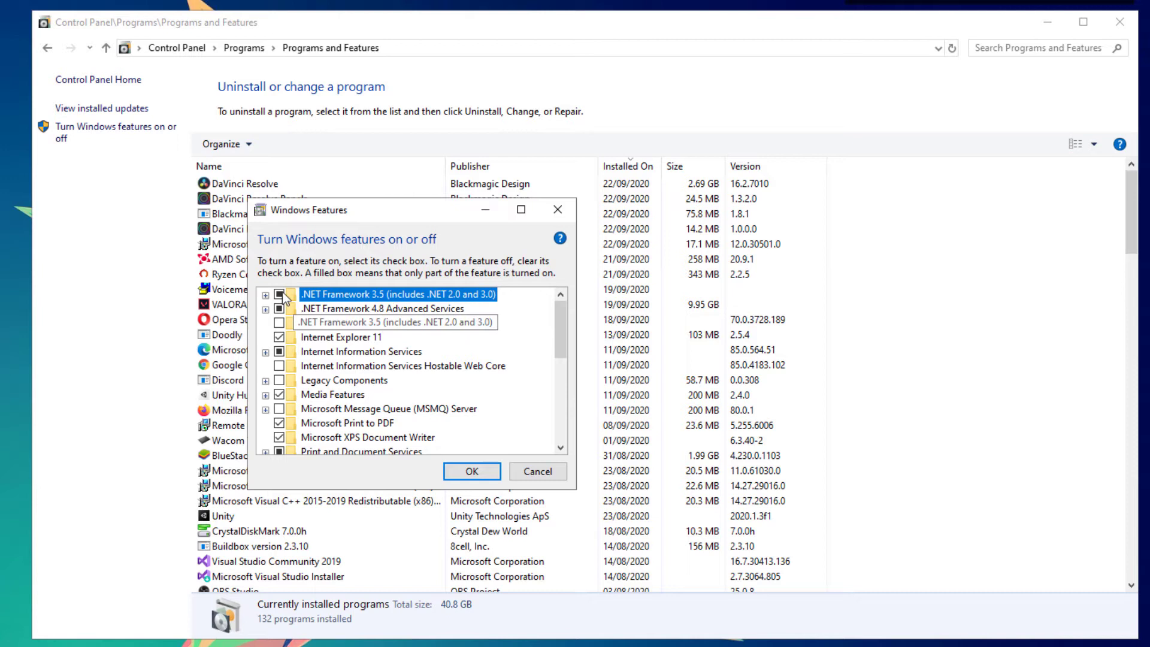
{"action": "left_click", "coordinate": [470, 472]}
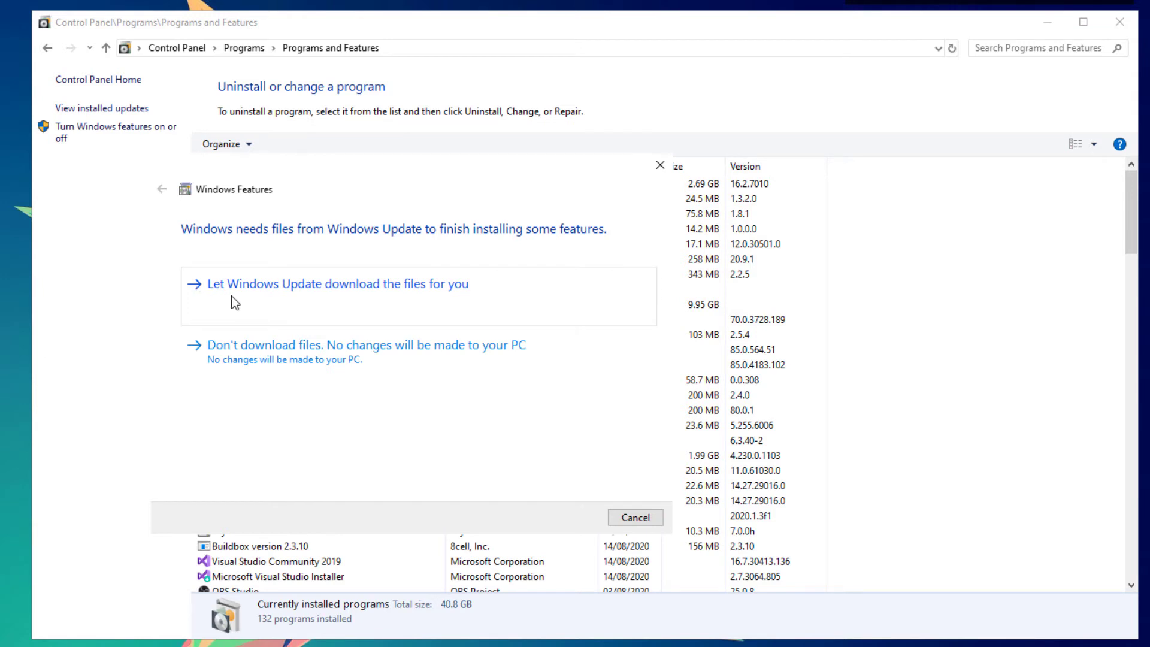
- Let Windows Update download the files needed to install .NET Framework 3.5
{"action": "left_click", "coordinate": [416, 300]}
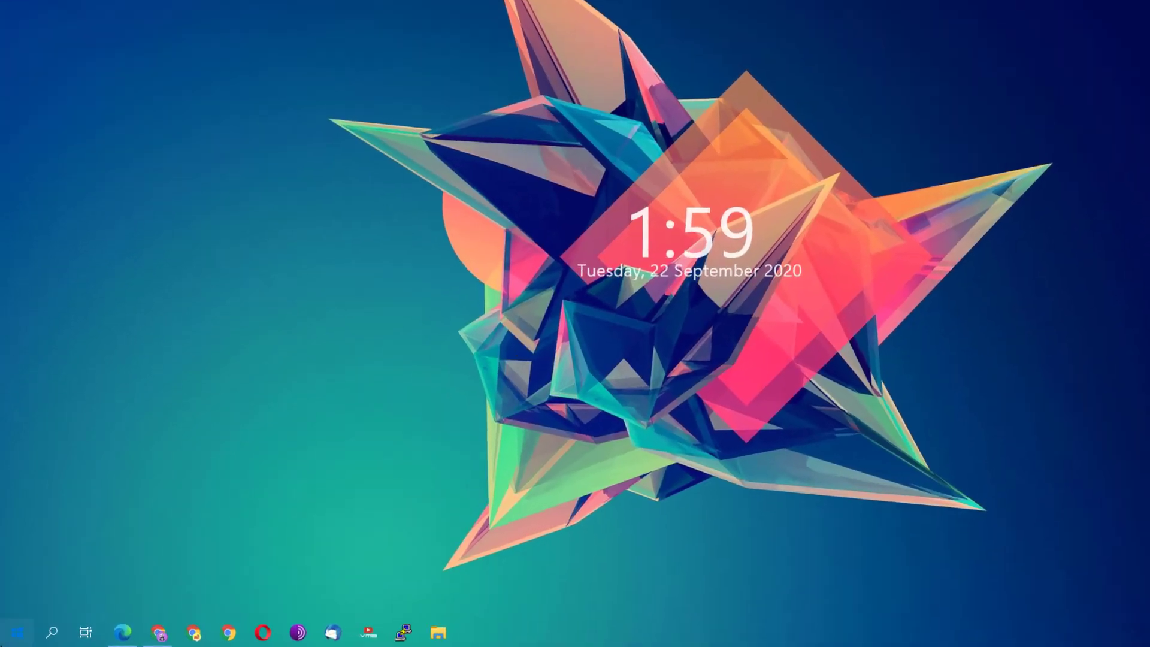
{"action": "left_click", "coordinate": [14, 634]}
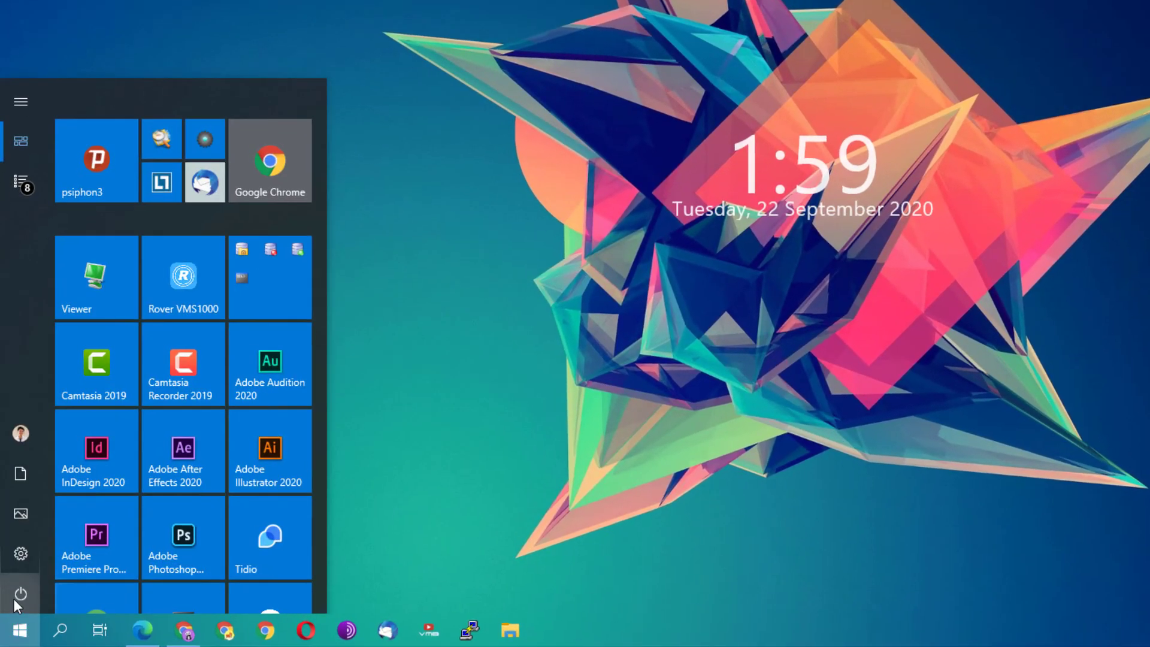
{"action": "left_click", "coordinate": [14, 599]}
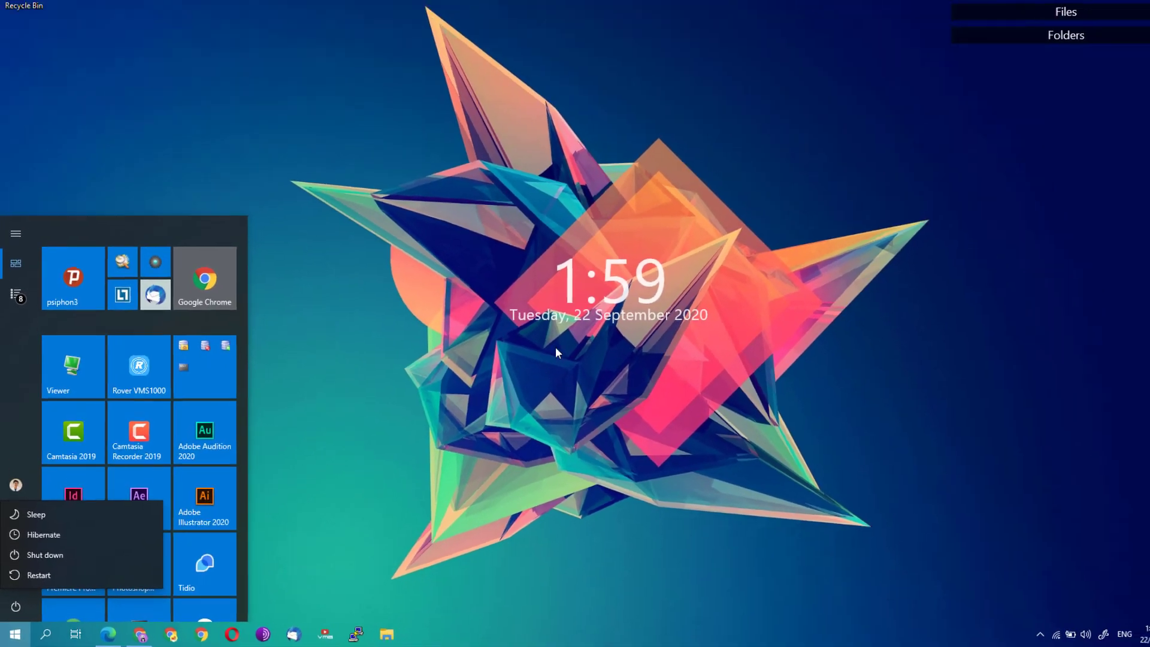
{"action": "key", "text": "Escape"}
{"action": "left_click", "coordinate": [550, 352]}
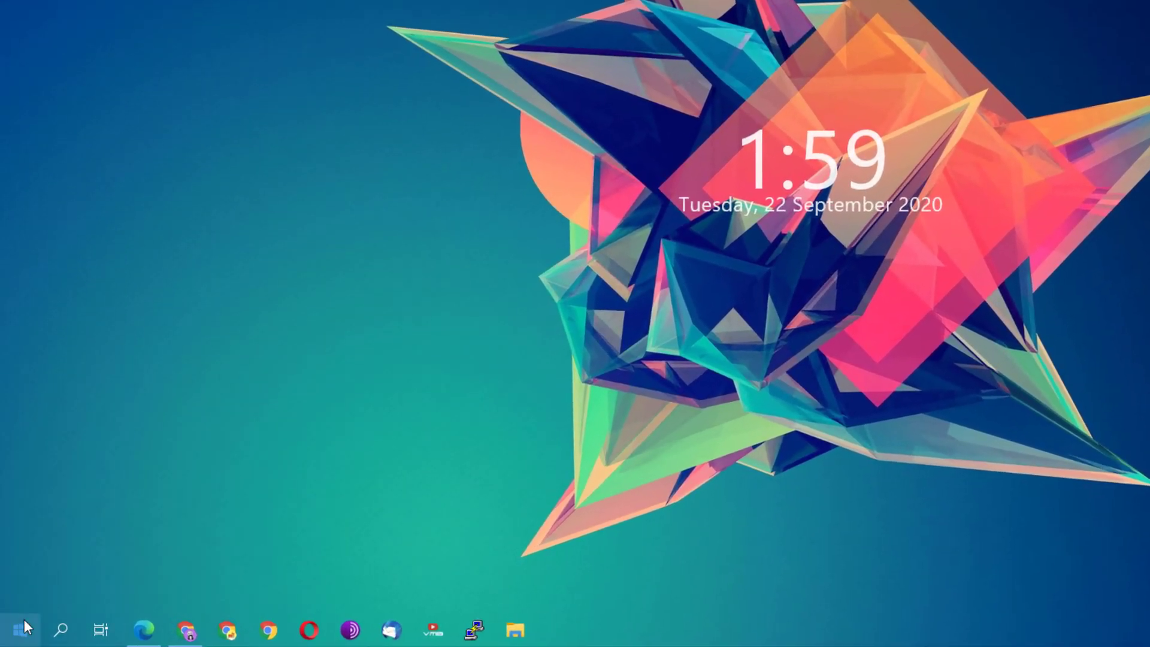
- Go to the Windows Update page under Settings > Update & Security
{"action": "left_click", "coordinate": [15, 634]}
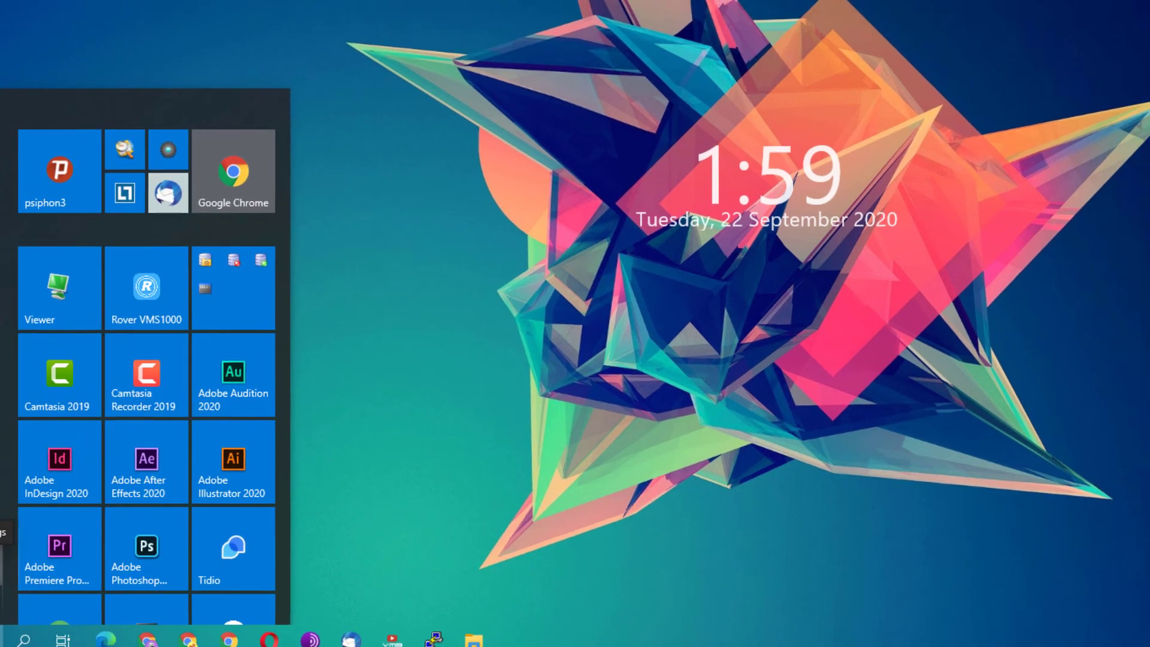
{"action": "left_click", "coordinate": [21, 554]}
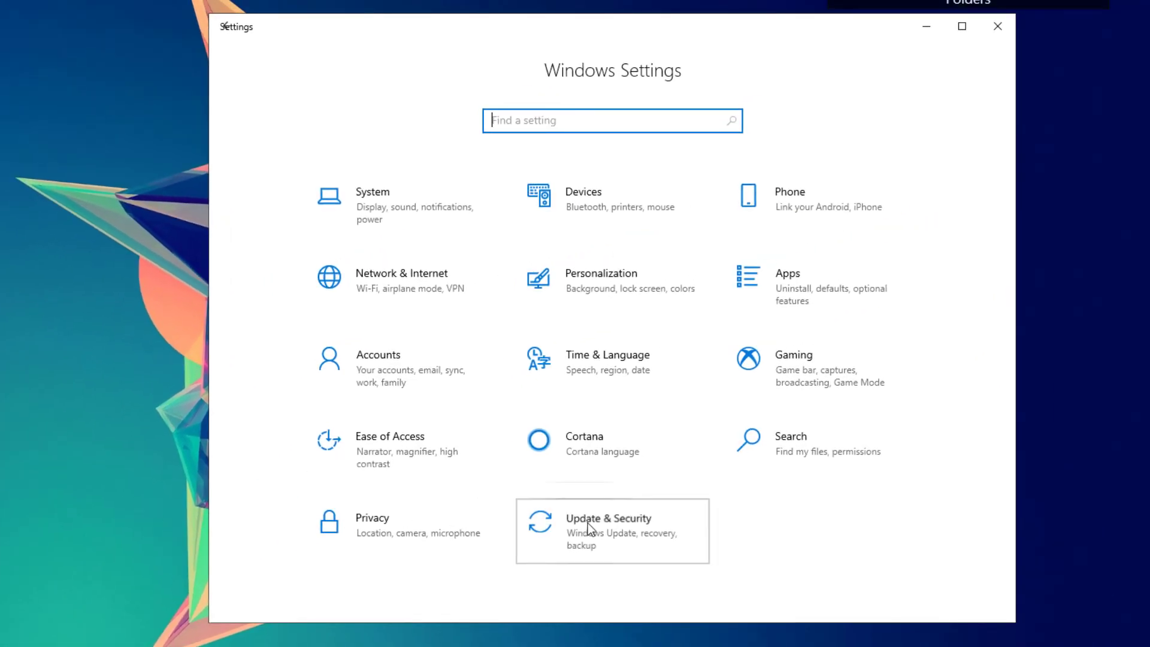
{"action": "left_click", "coordinate": [588, 524]}
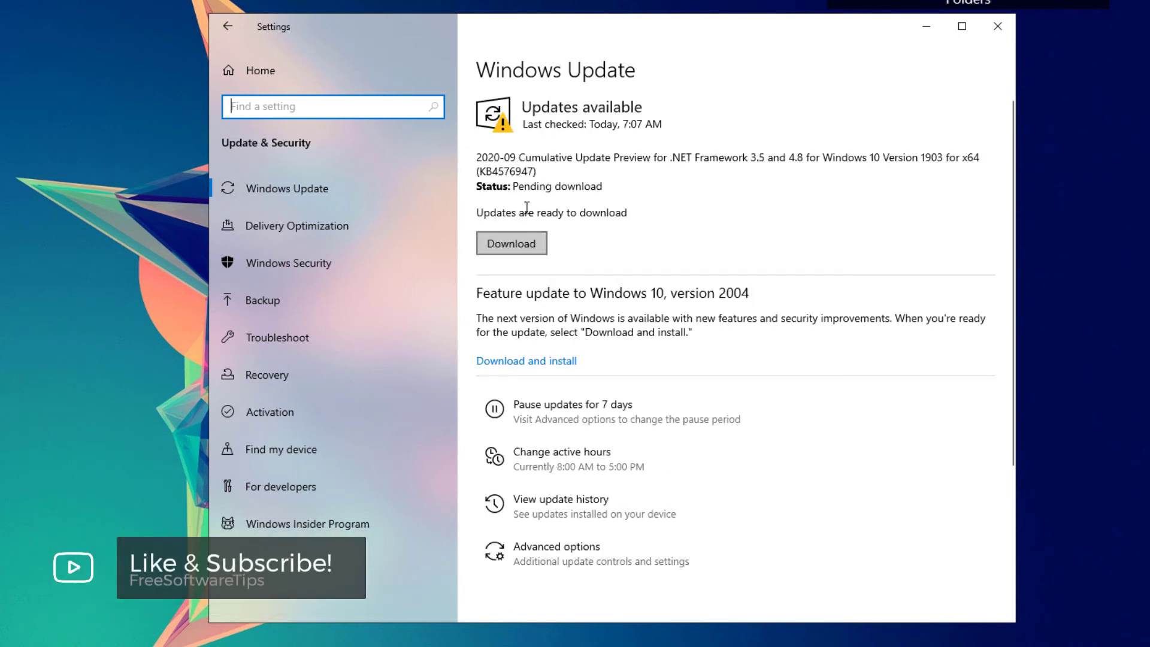
- Download the 2020-09 .NET Framework 3.5 and 4.8 cumulative update and restart the PC
{"action": "left_click", "coordinate": [519, 241]}
{"action": "left_click", "coordinate": [497, 246]}
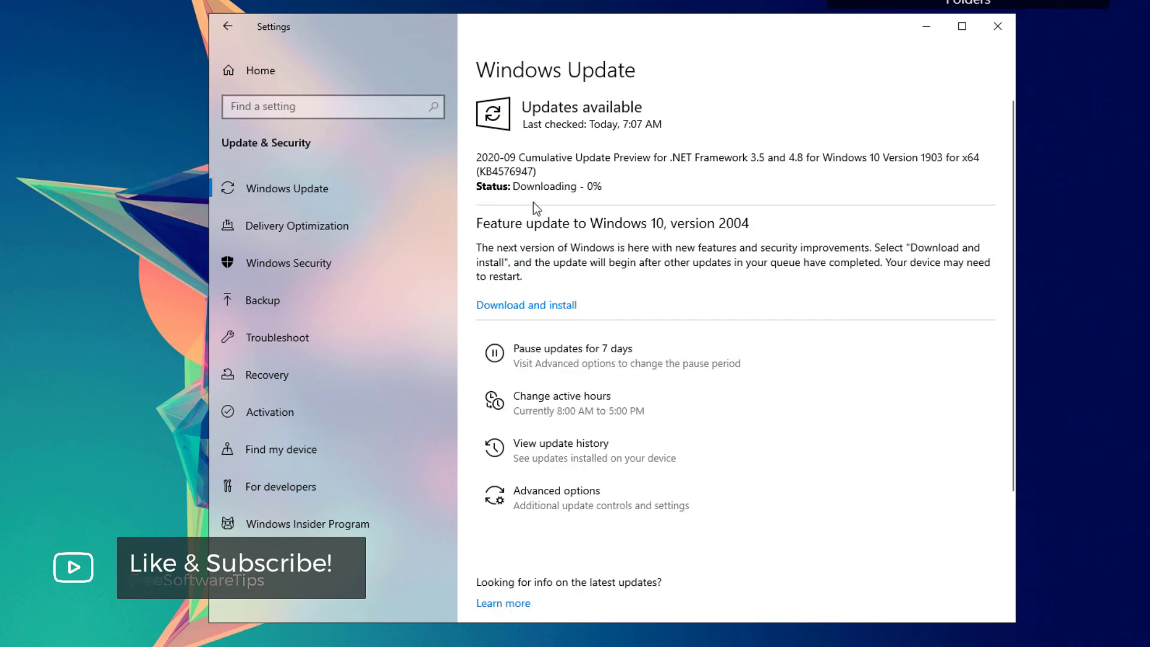
{"action": "left_click_drag", "start_coordinate": [525, 158], "coordinate": [779, 163]}
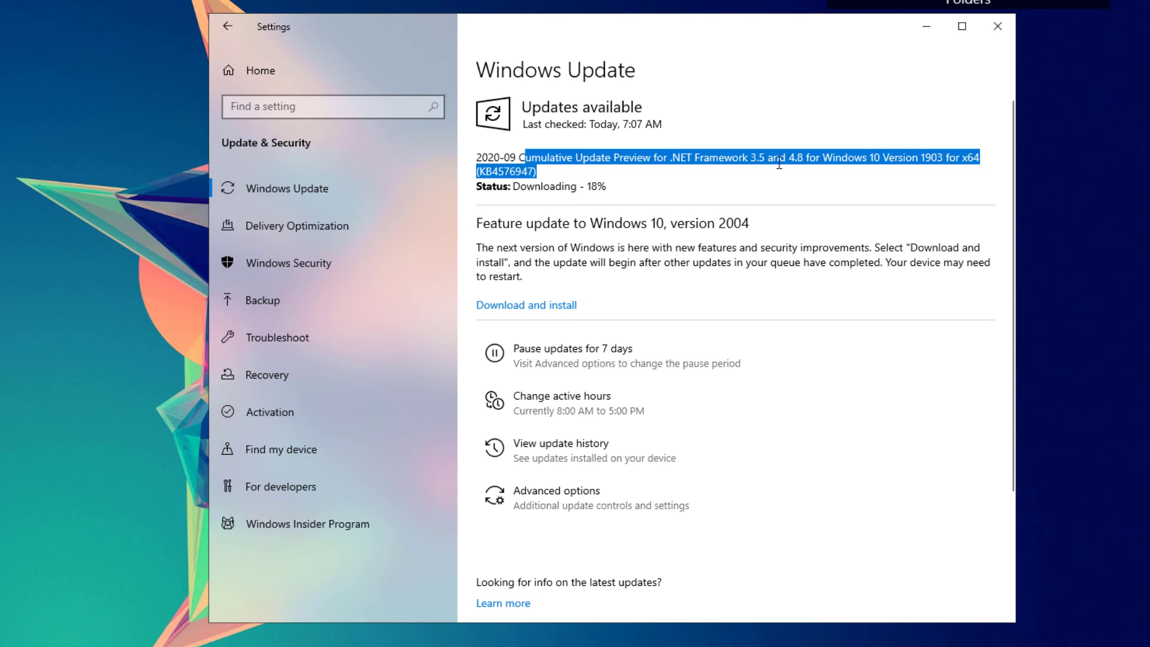
{"action": "left_click", "coordinate": [779, 163]}
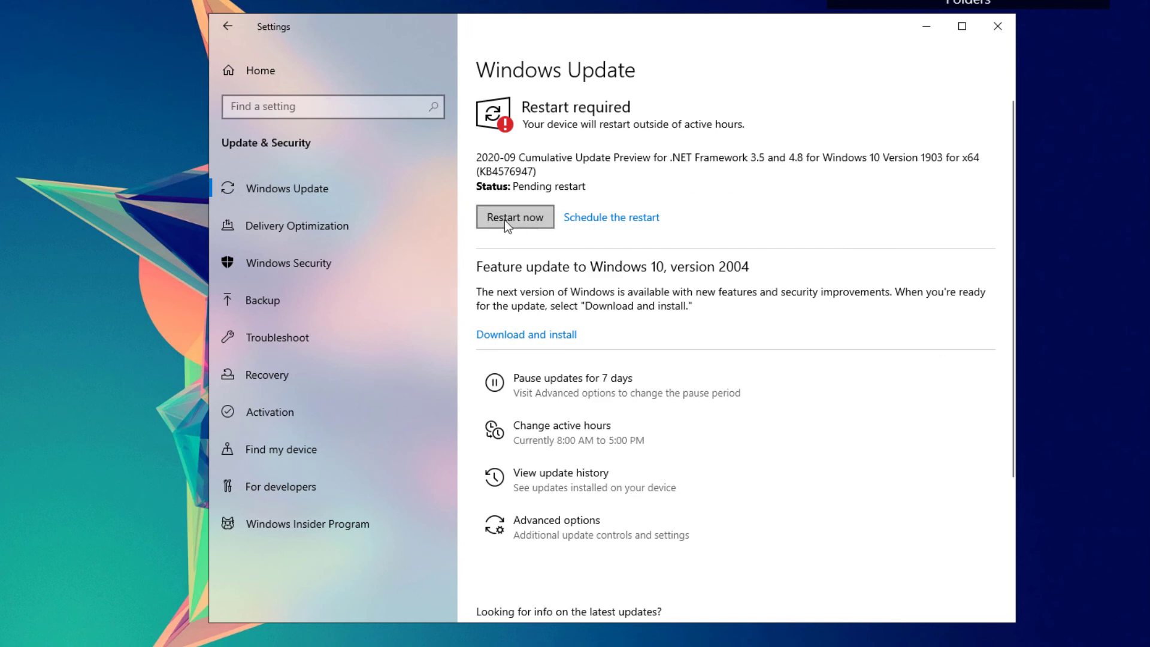
{"action": "left_click", "coordinate": [541, 218]}
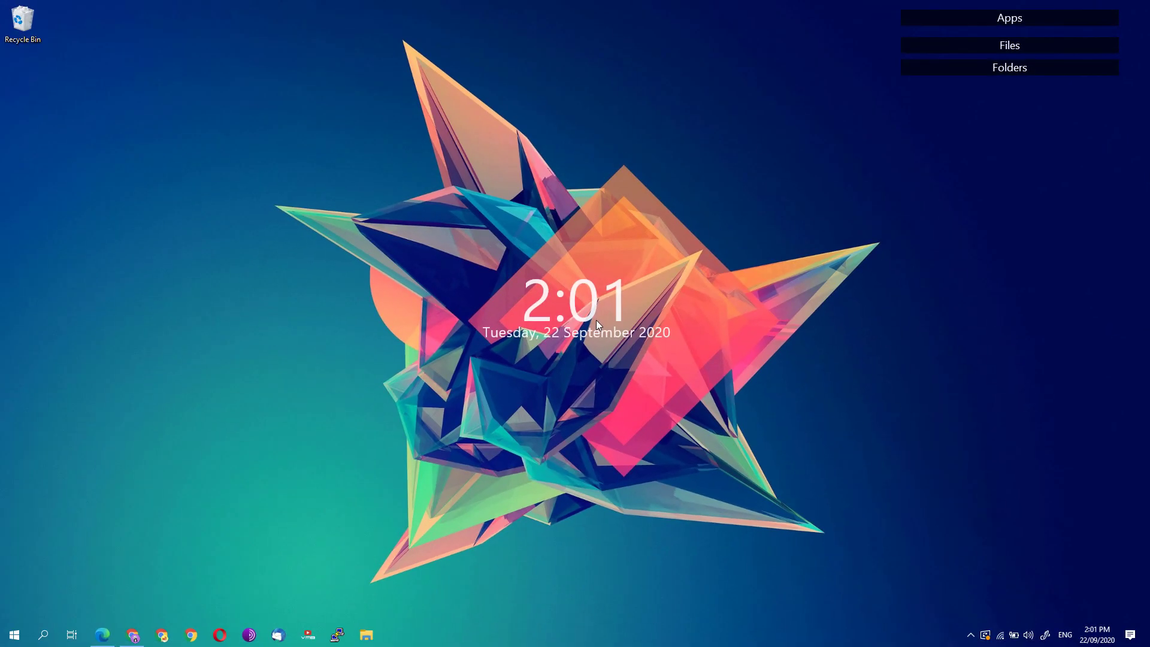